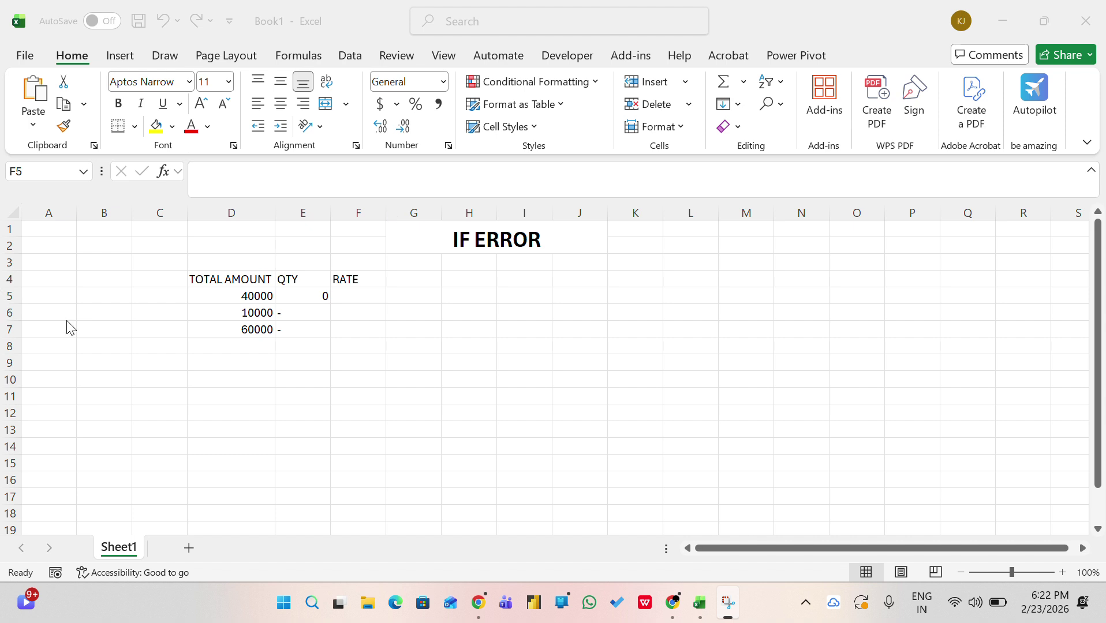
Step: Set the QTY value in cell E5 to 2
click(257, 279)
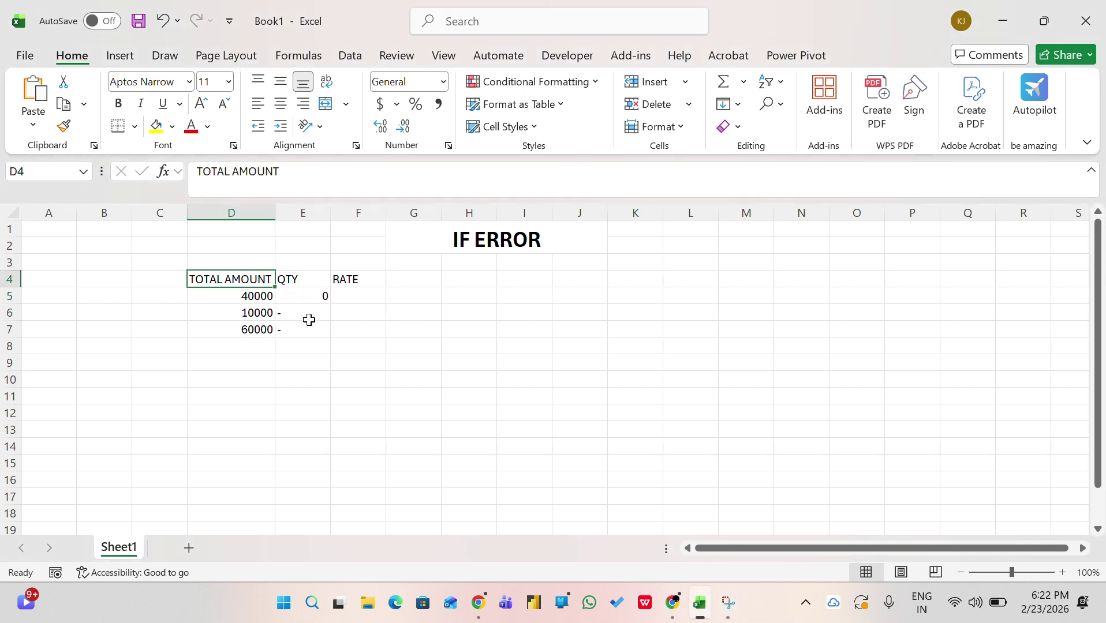
click(342, 296)
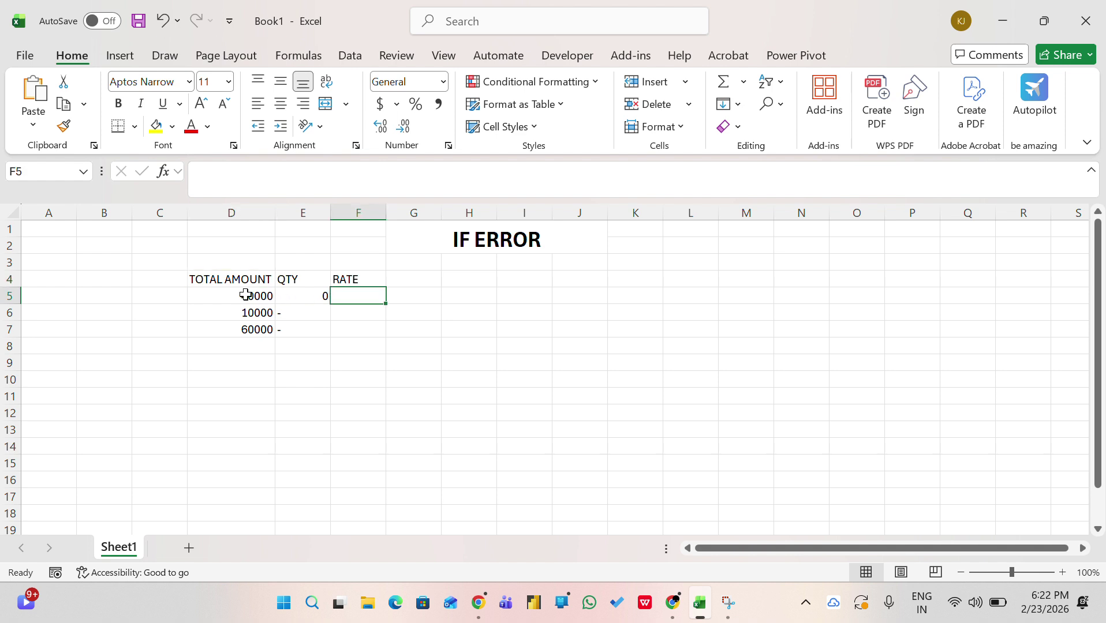
double_click(322, 296)
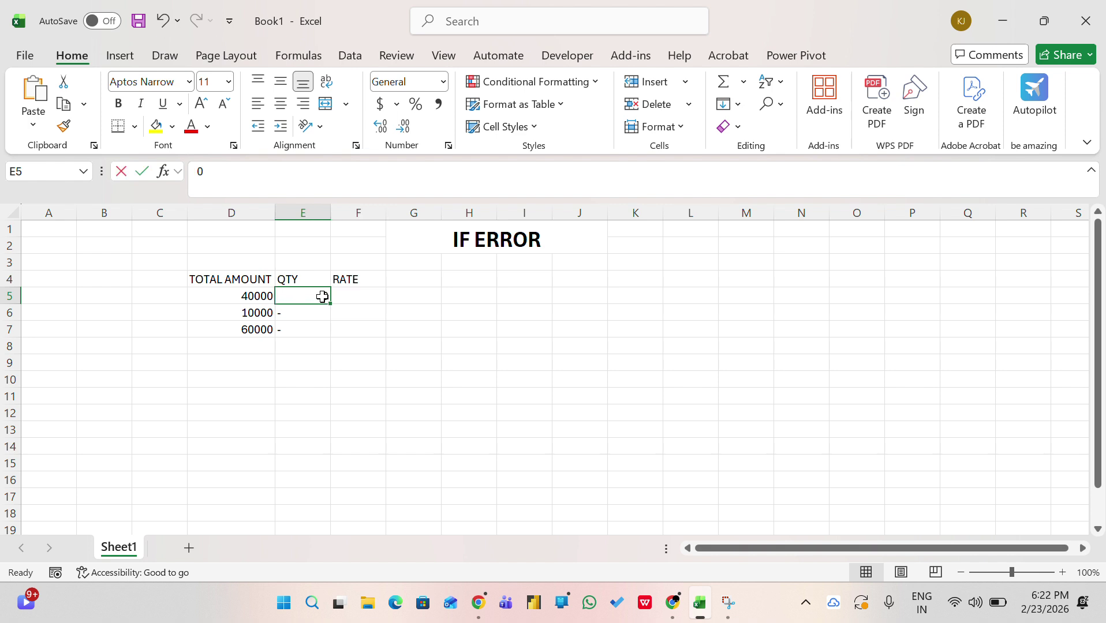
text(2)
Step: Calculate the first row's RATE in F5 by dividing total amount by quantity with =D5/E5
click(356, 295)
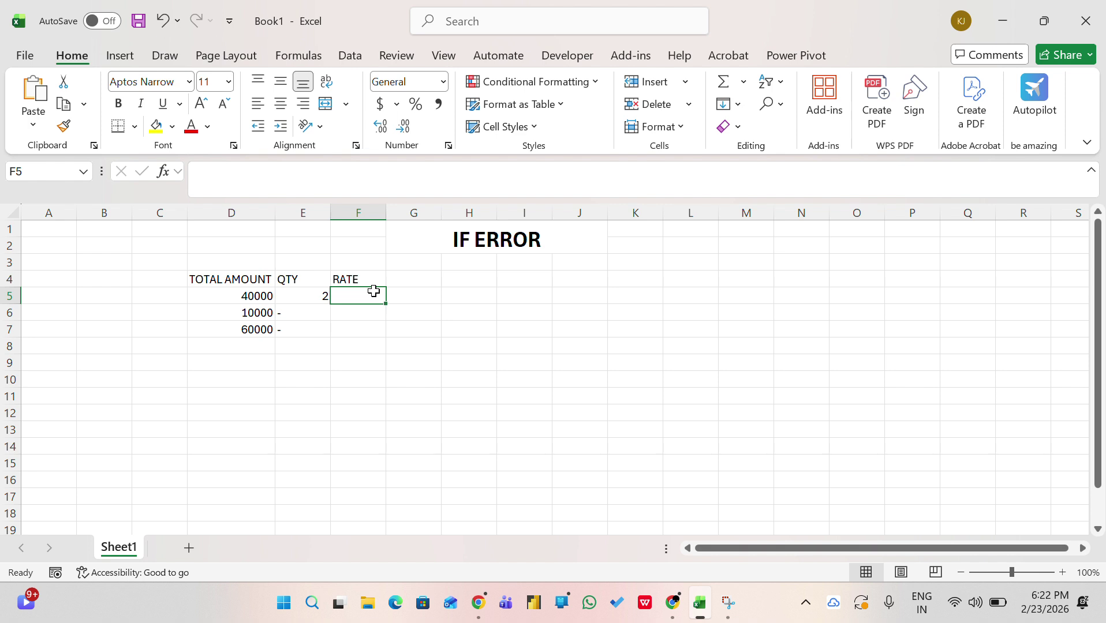
text(=)
click(258, 296)
text(/)
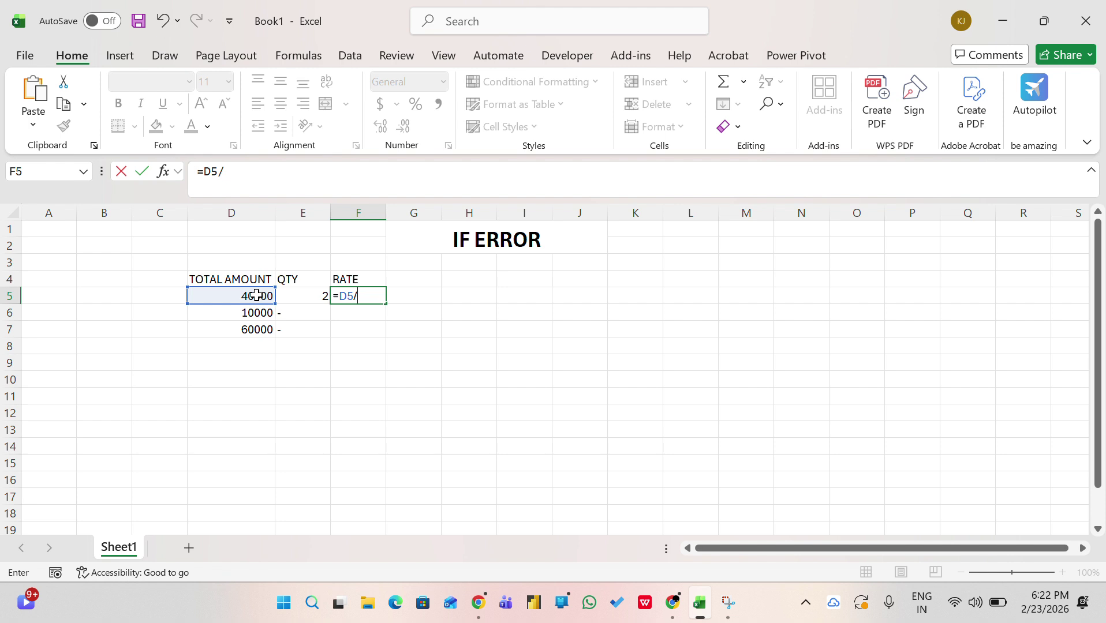
click(307, 297)
key(Return)
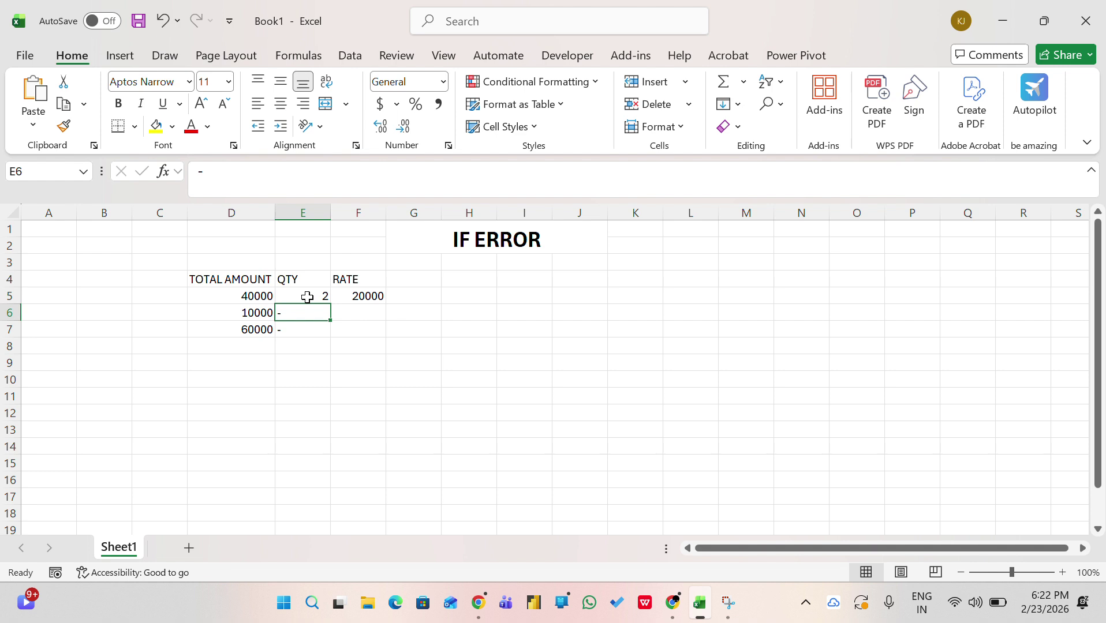
Step: Change the first row's quantity in E5 to 0 to test division by zero
click(308, 297)
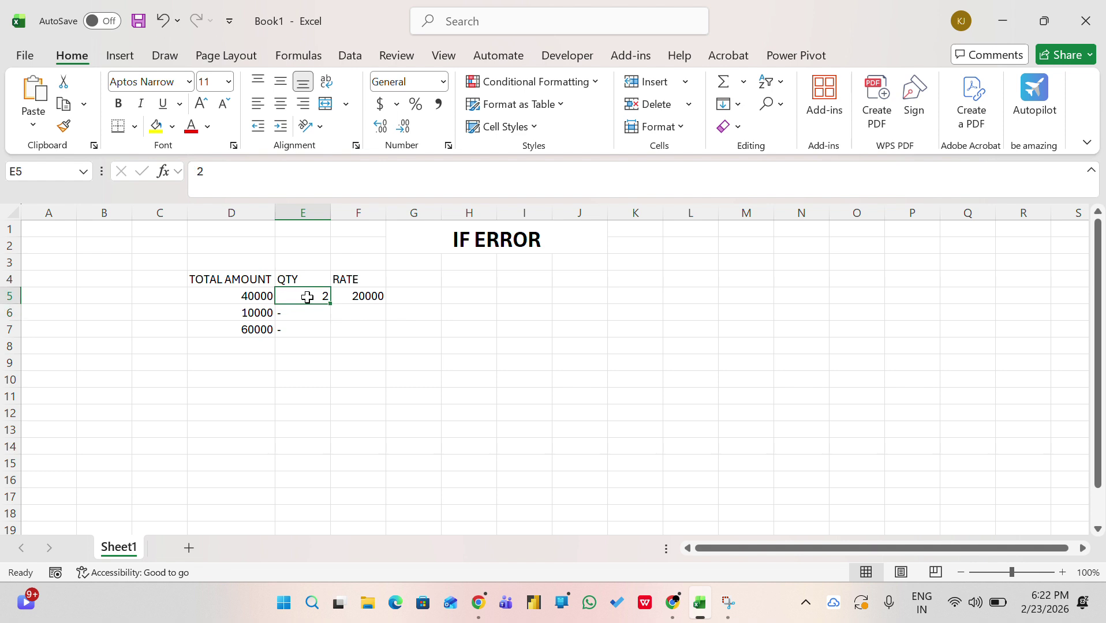
text(0)
key(Return)
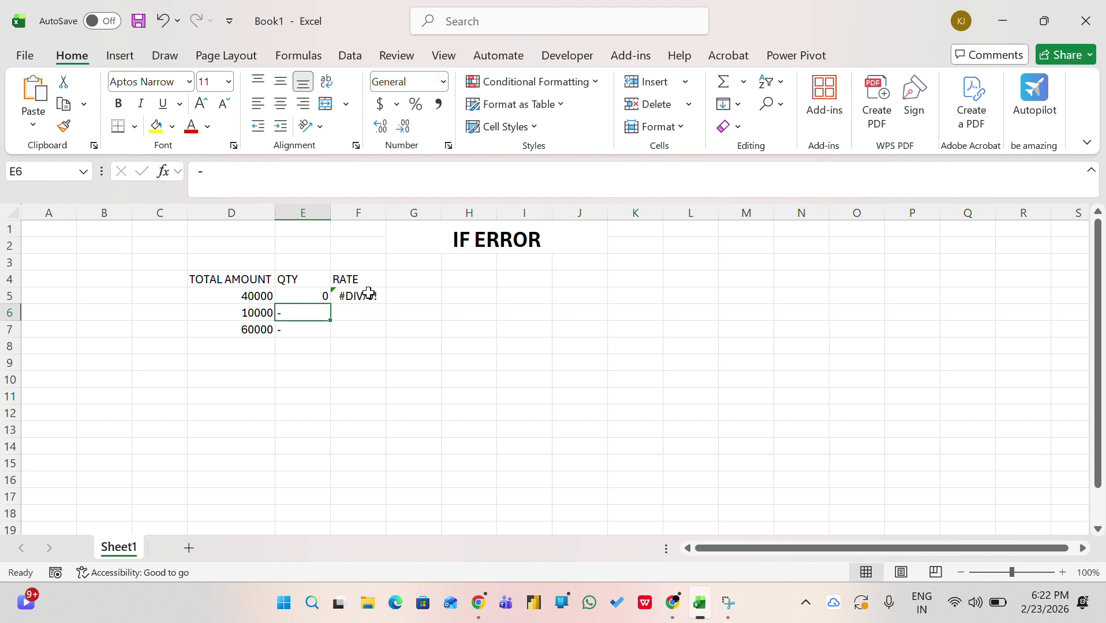
Step: Test the RATE formula with quantities of 12 and 14 in cell E5
click(320, 289)
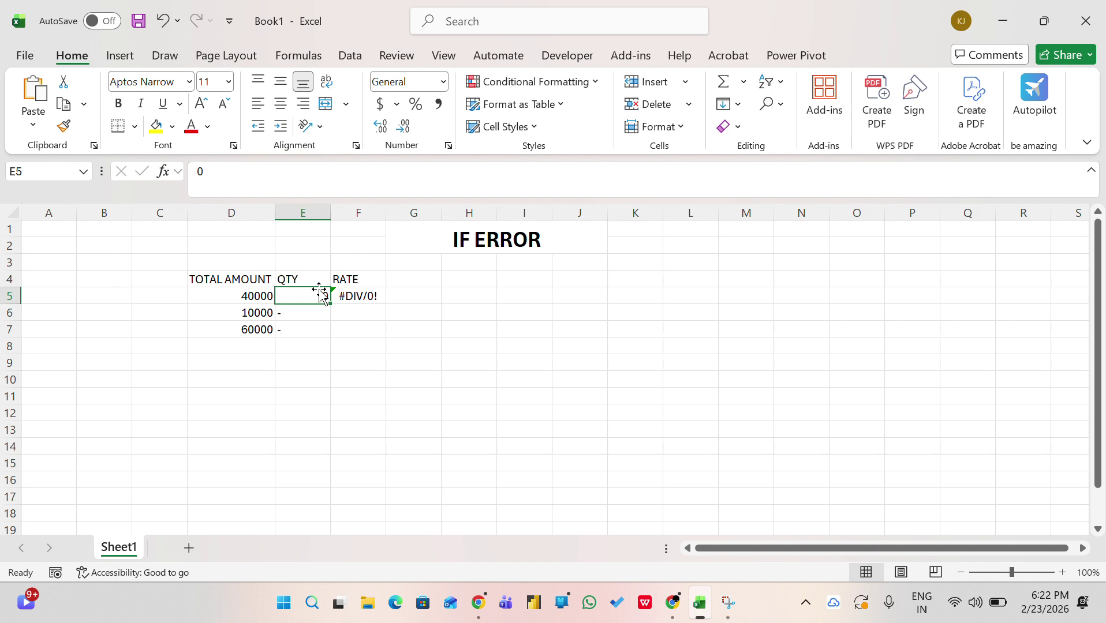
text(12)
key(Return)
click(319, 289)
text(14)
key(Return)
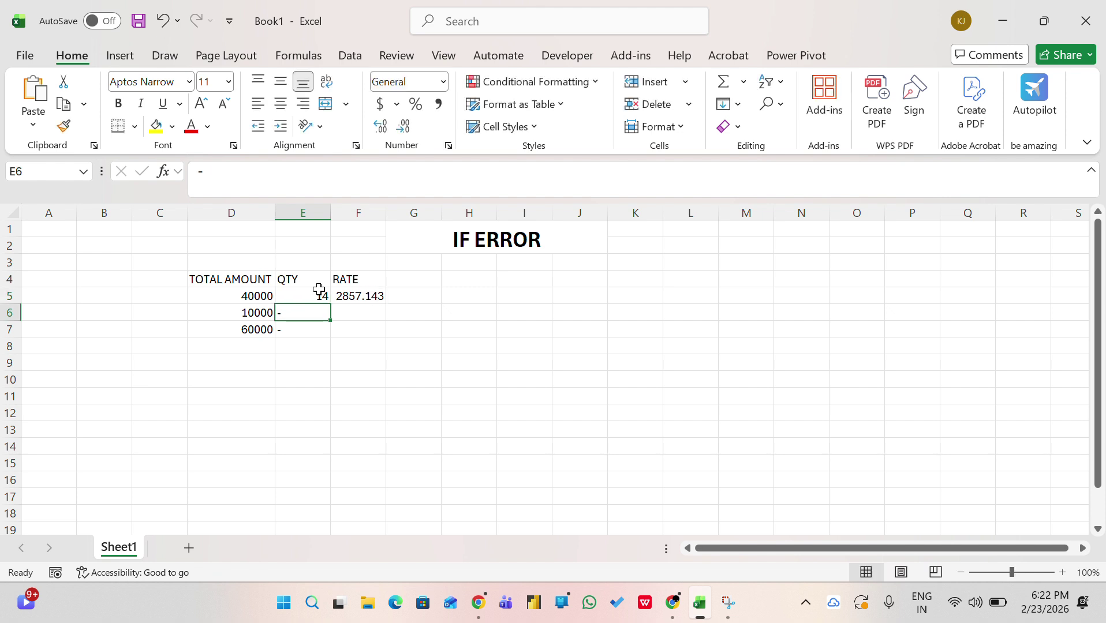
Step: Set the first row's quantity in E5 back to 0
click(319, 290)
double_click(319, 291)
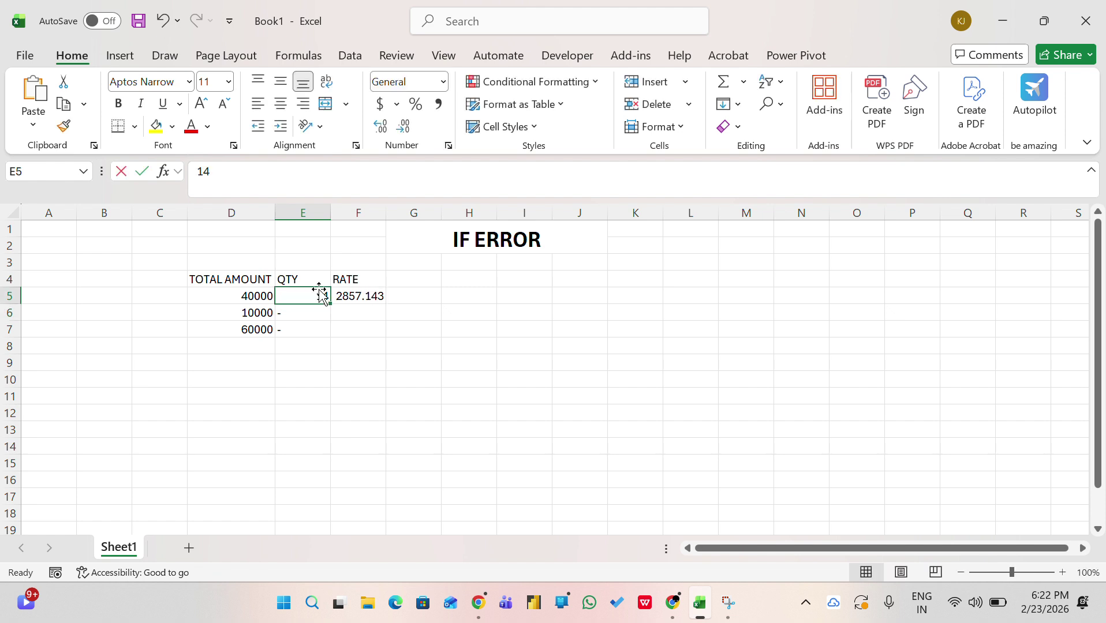
key(BackSpace)
key(BackSpace)
text(0)
key(Return)
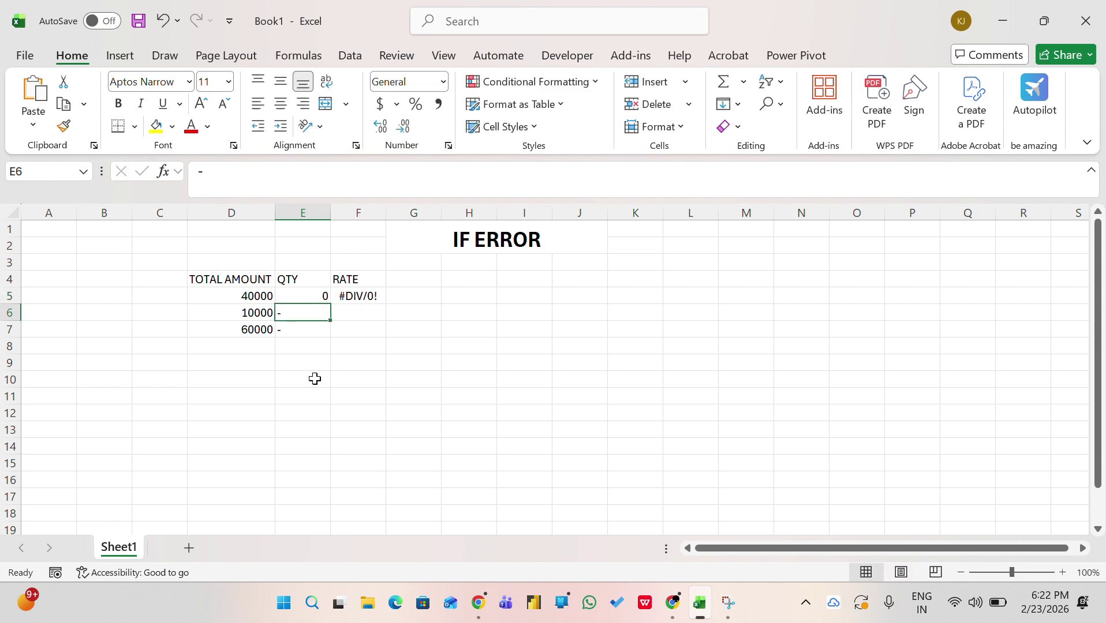
Step: Enter the formula =D6/E6 in RATE cell F6 and autofit the width of column F
click(362, 313)
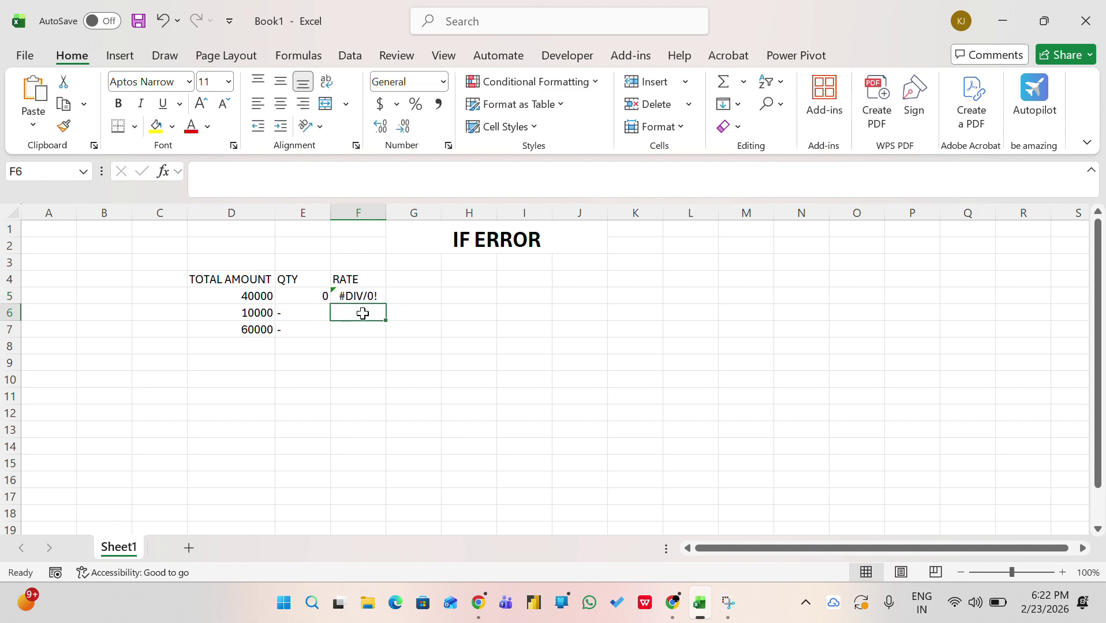
text(=)
key(Left)
key(Left)
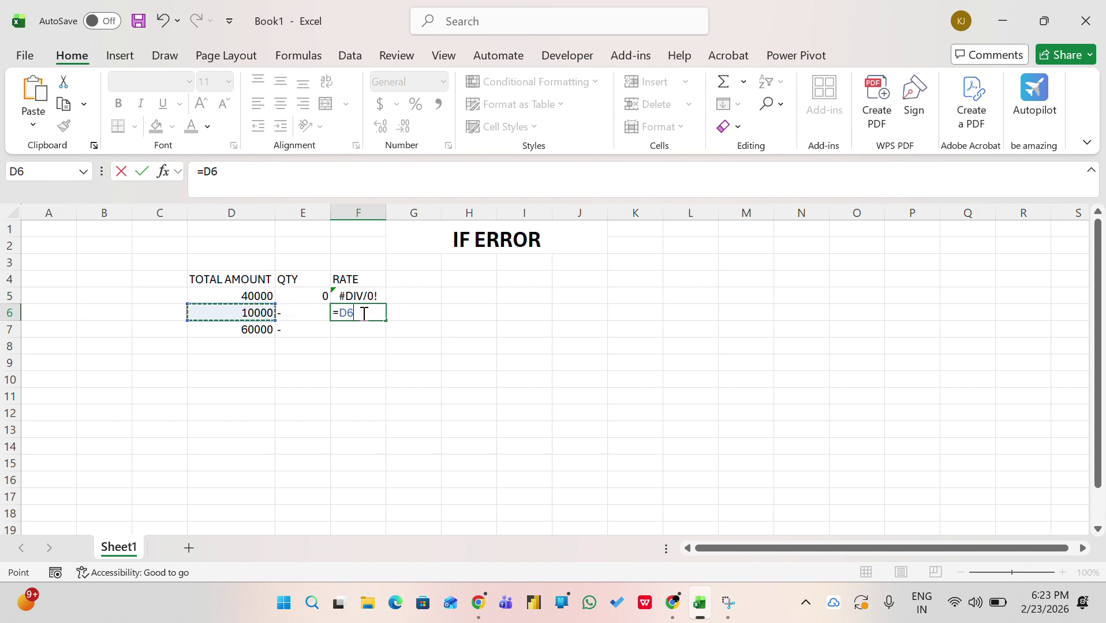
text(/)
key(Left)
key(Left)
key(Right)
key(Return)
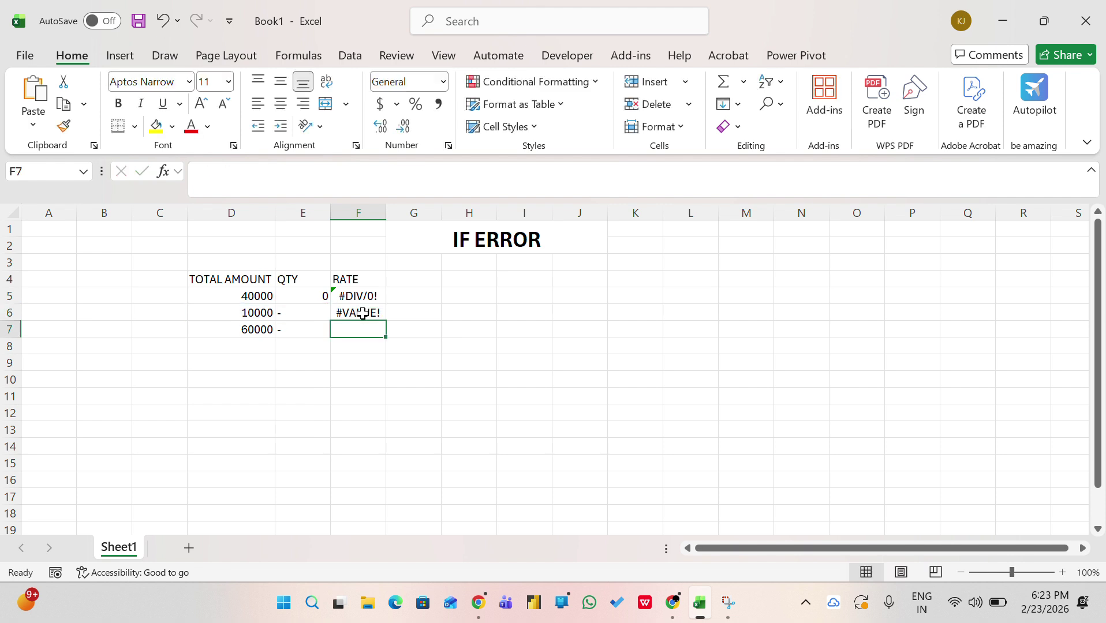
key(Down)
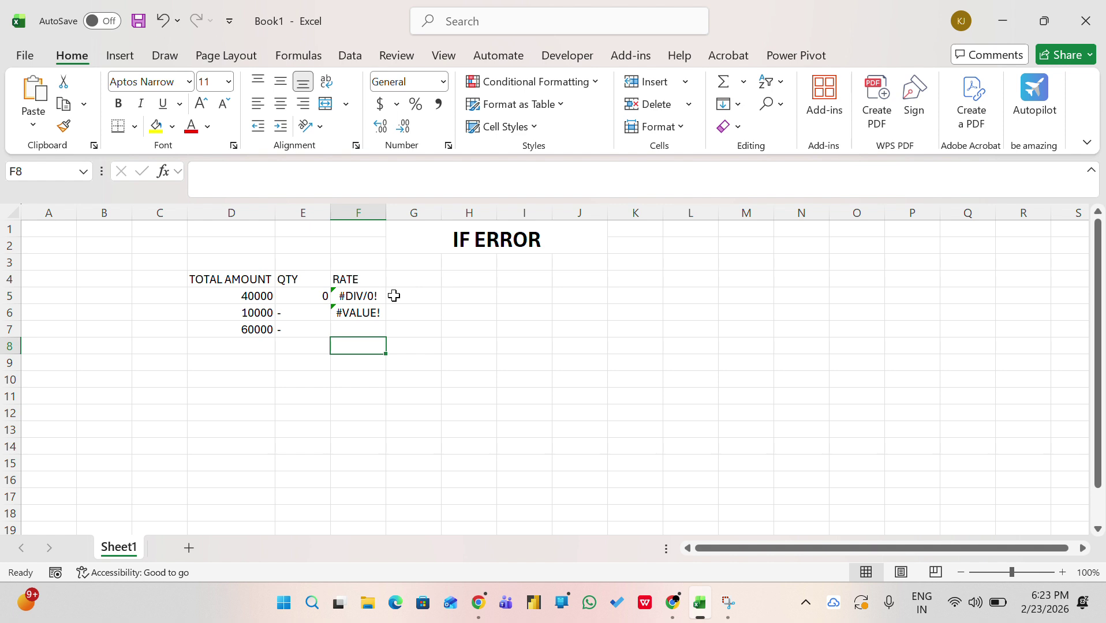
double_click(386, 214)
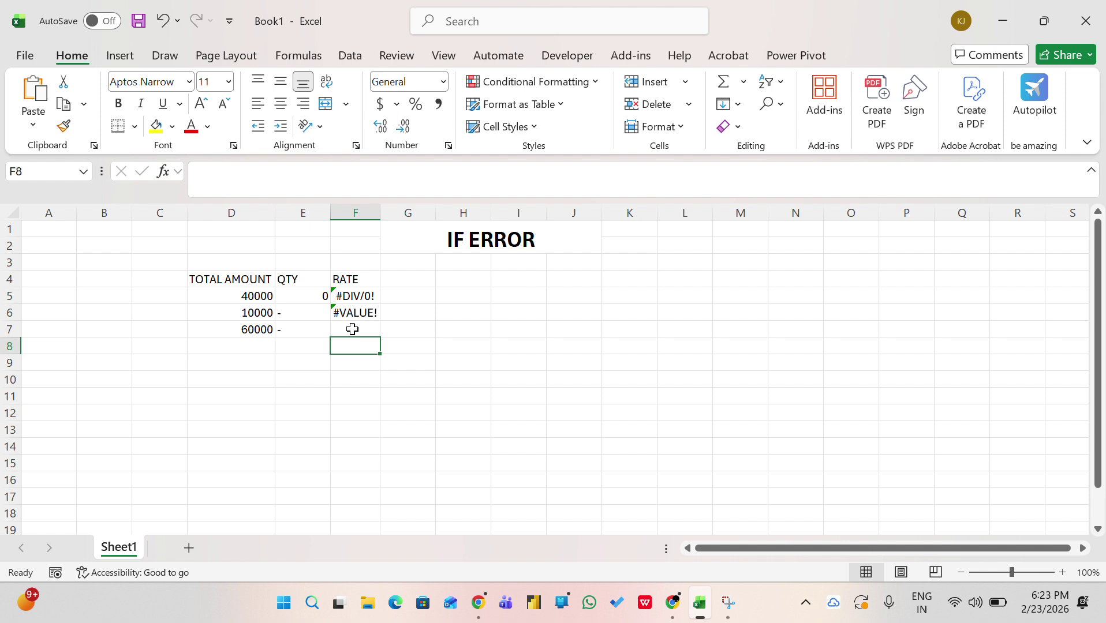
Step: Wrap the division in F5 with error handling so the formula reads =IFERROR(D5/E5,"DATA IS NOT VALID")
double_click(354, 296)
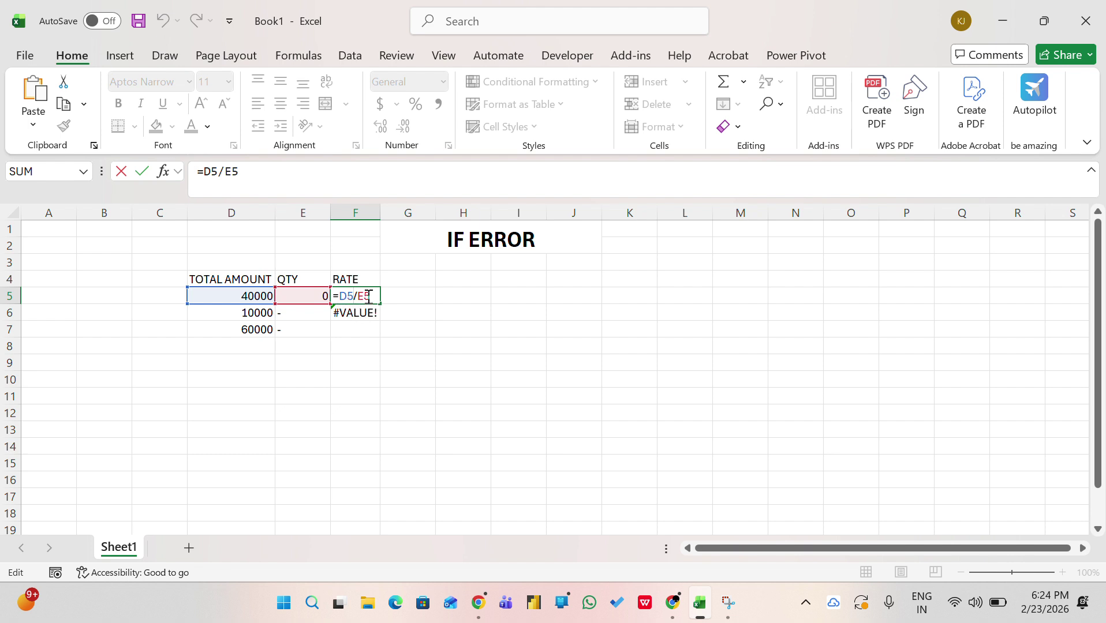
click(340, 295)
text(IFERROR)
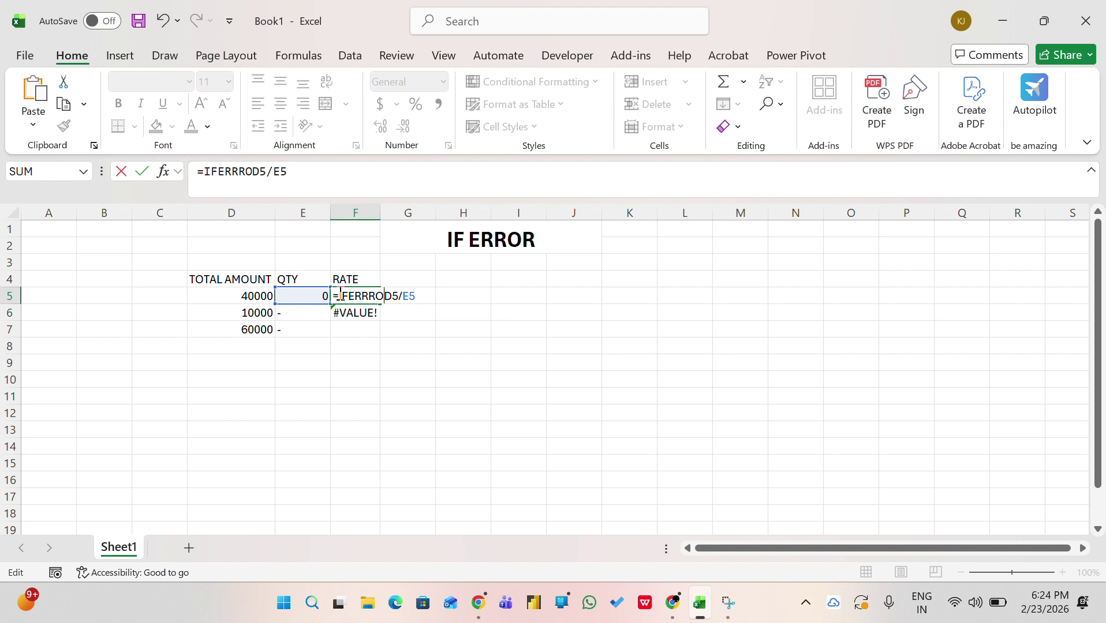
key(BackSpace)
text(\)
key(BackSpace)
key(BackSpace)
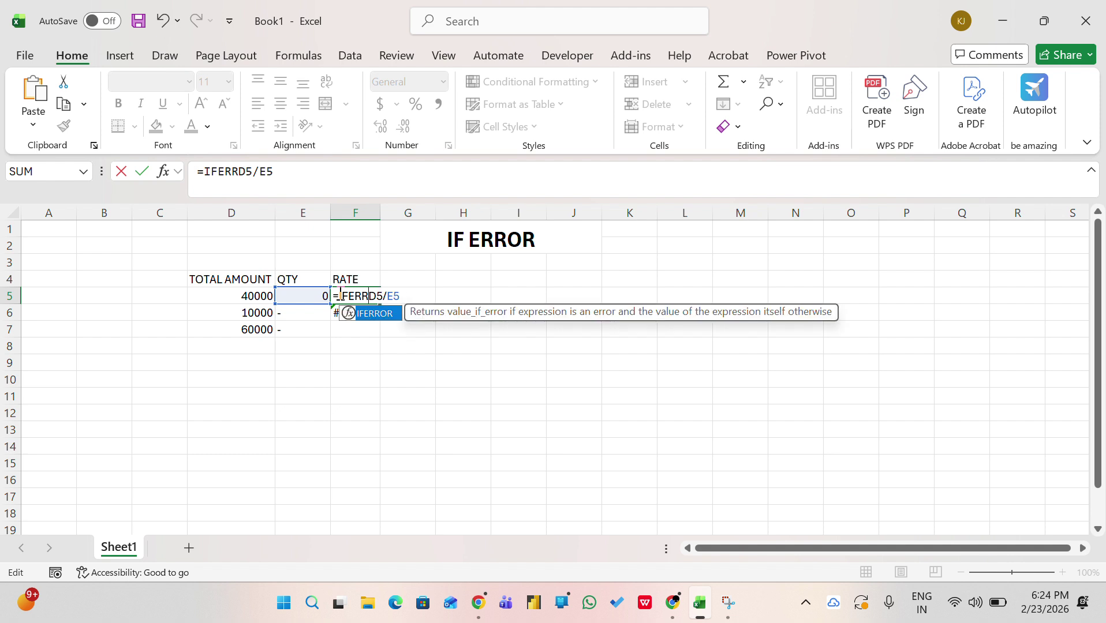
text(OR()
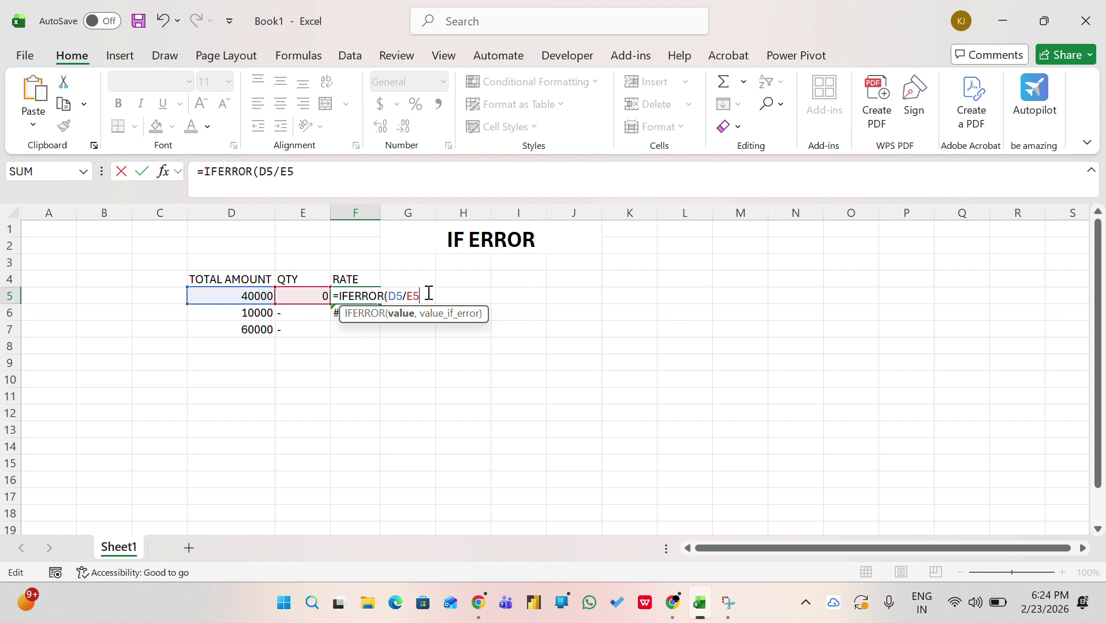
text(,)
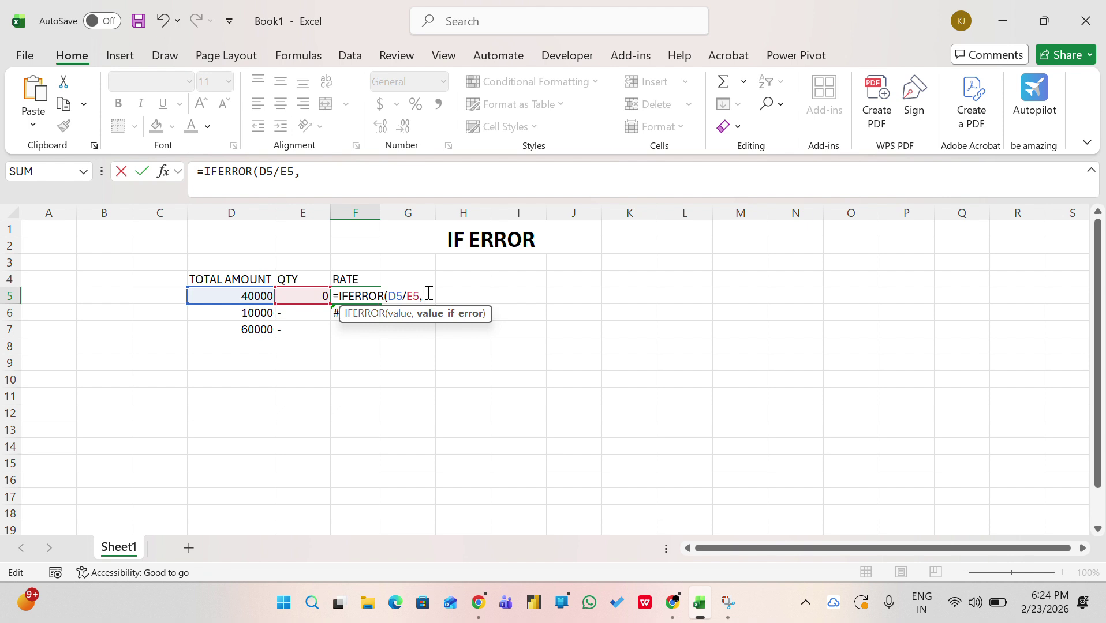
text(")
text(DATA IS)
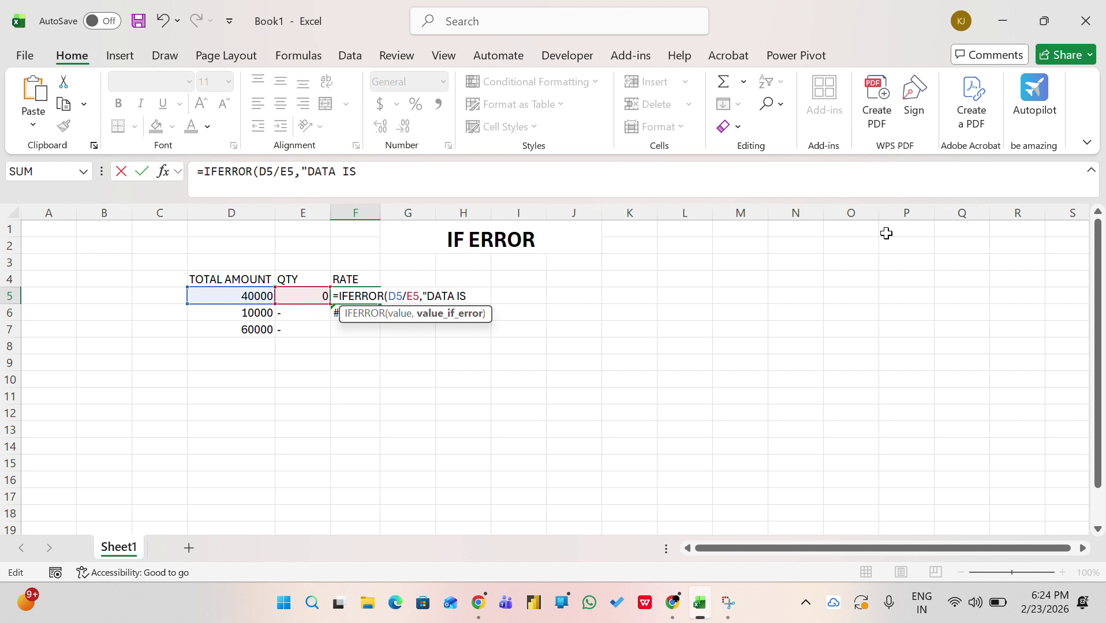
text( NOT VALID"))
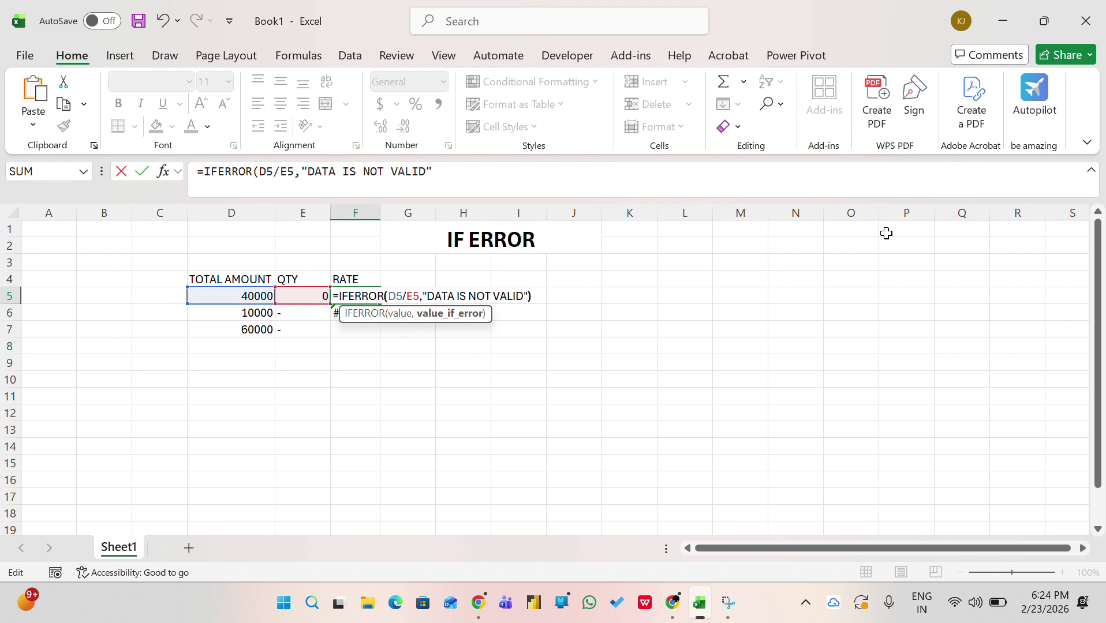
key(Return)
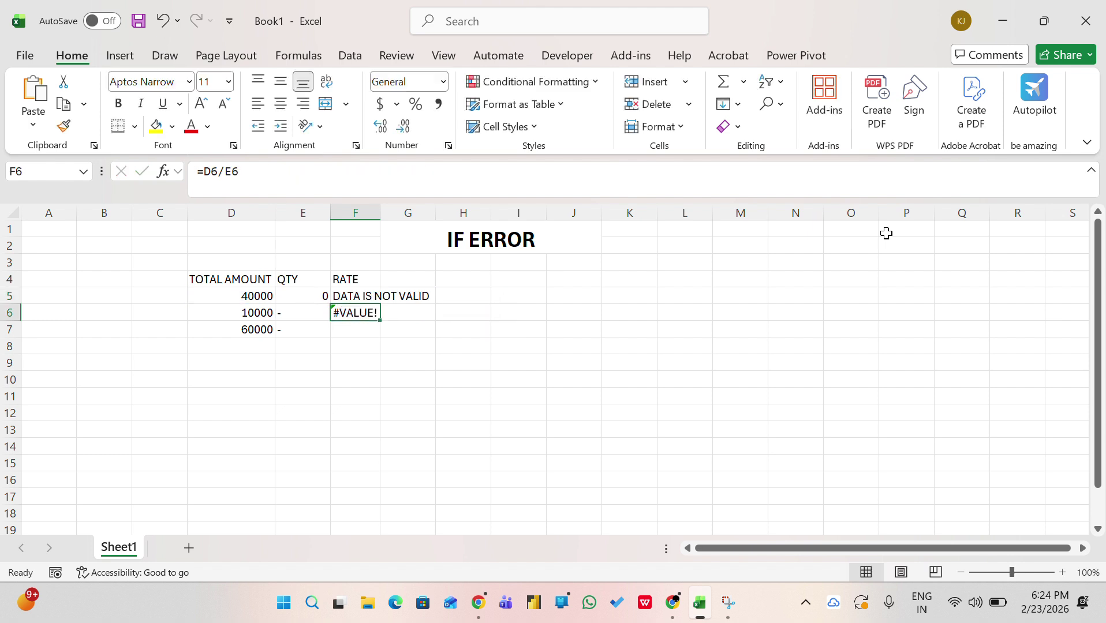
Step: Change the F6 formula to =IFERROR(D6/E6,"DATA IS NOT VALID") and autofit column F to the message text
double_click(336, 315)
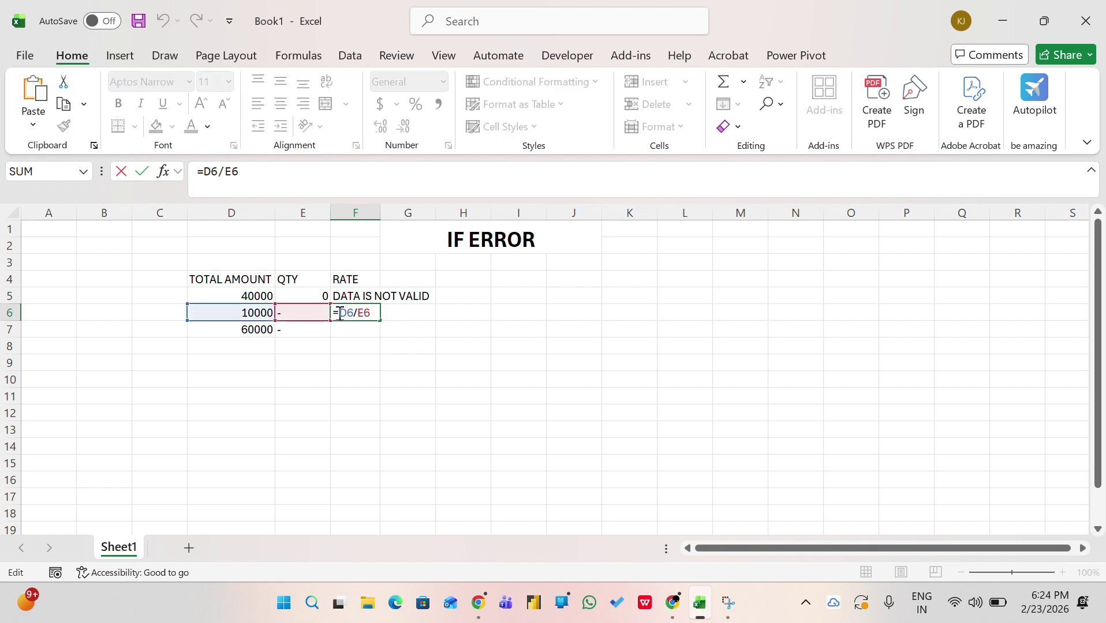
text(IFE)
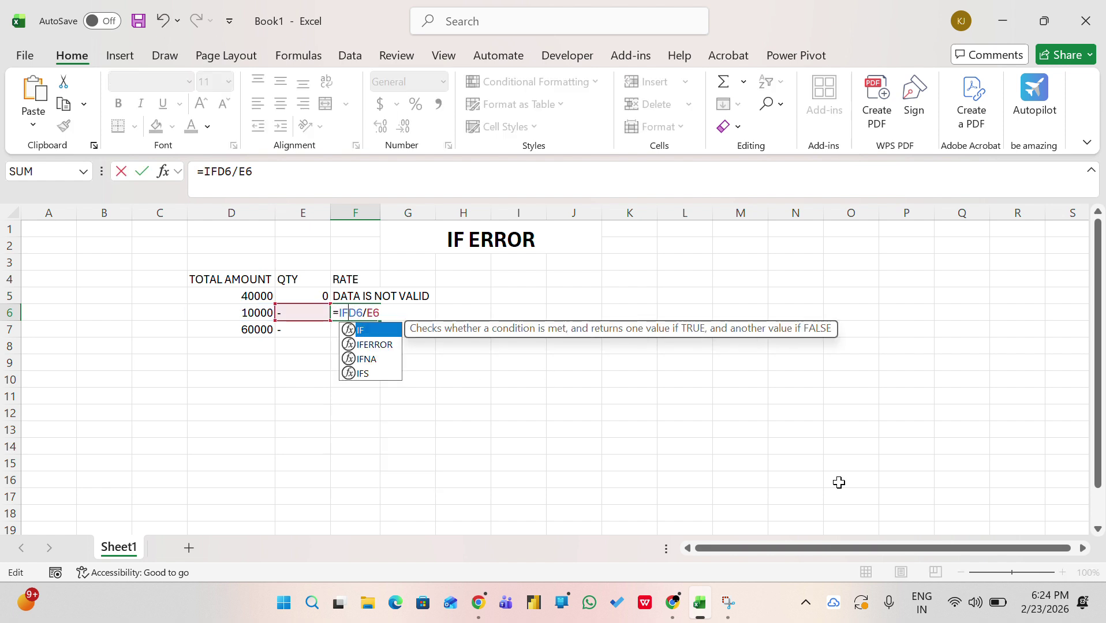
text(RROR()
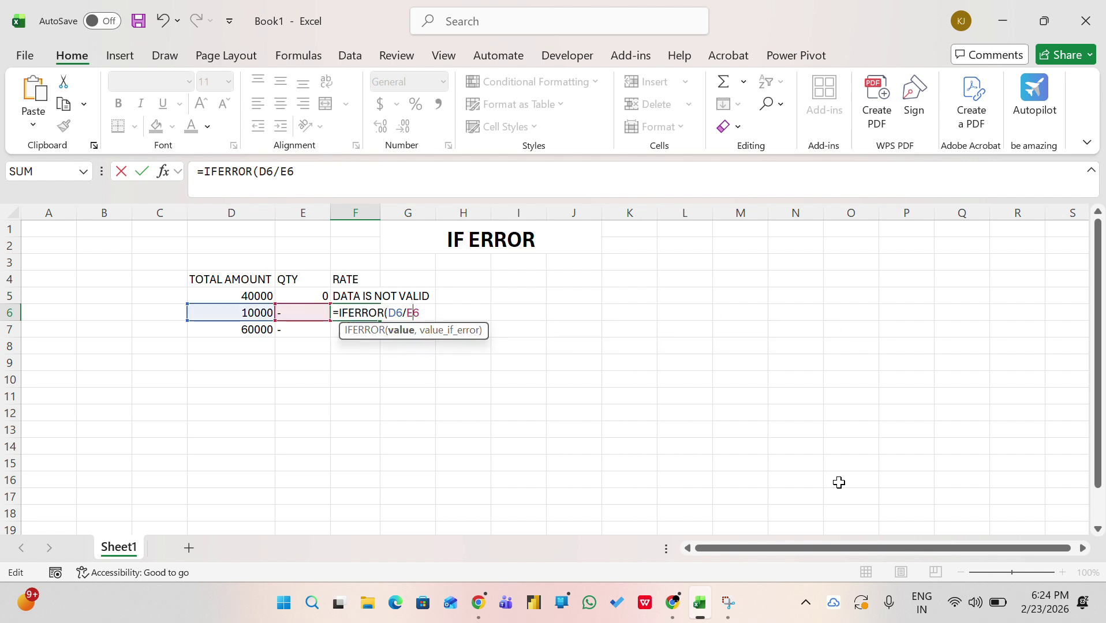
text(,")
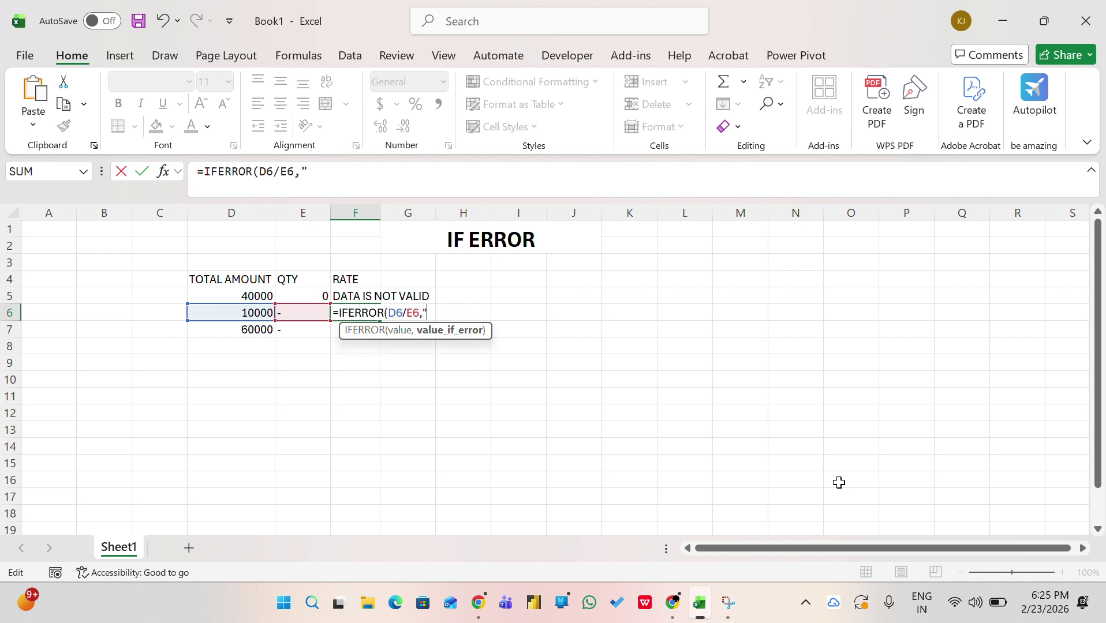
text(DATA IS NOT VALI)
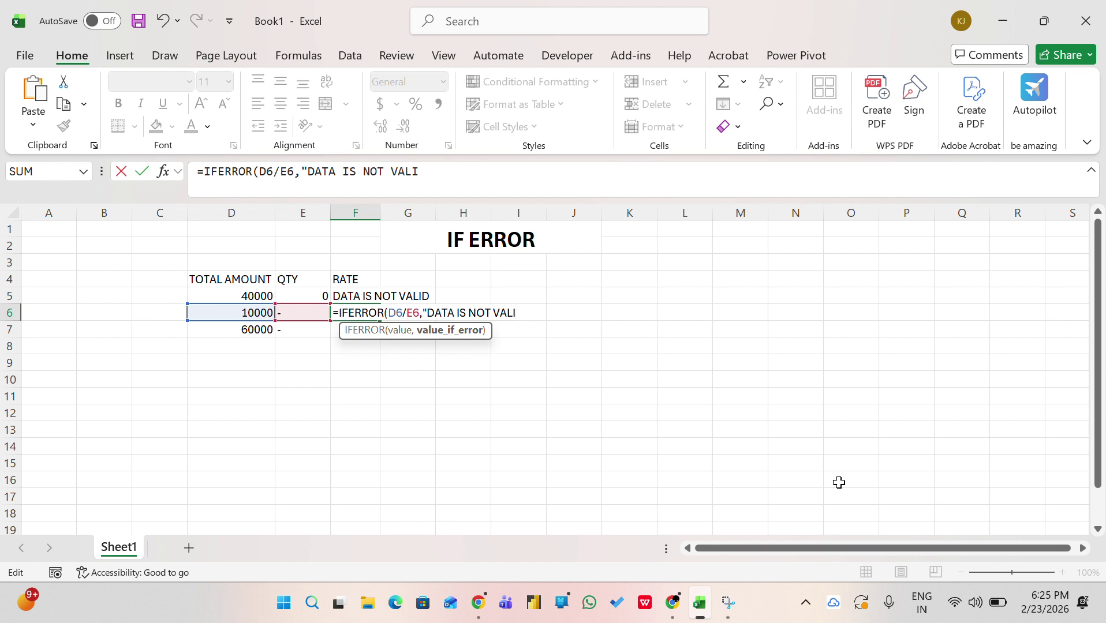
text(D"))
key(Return)
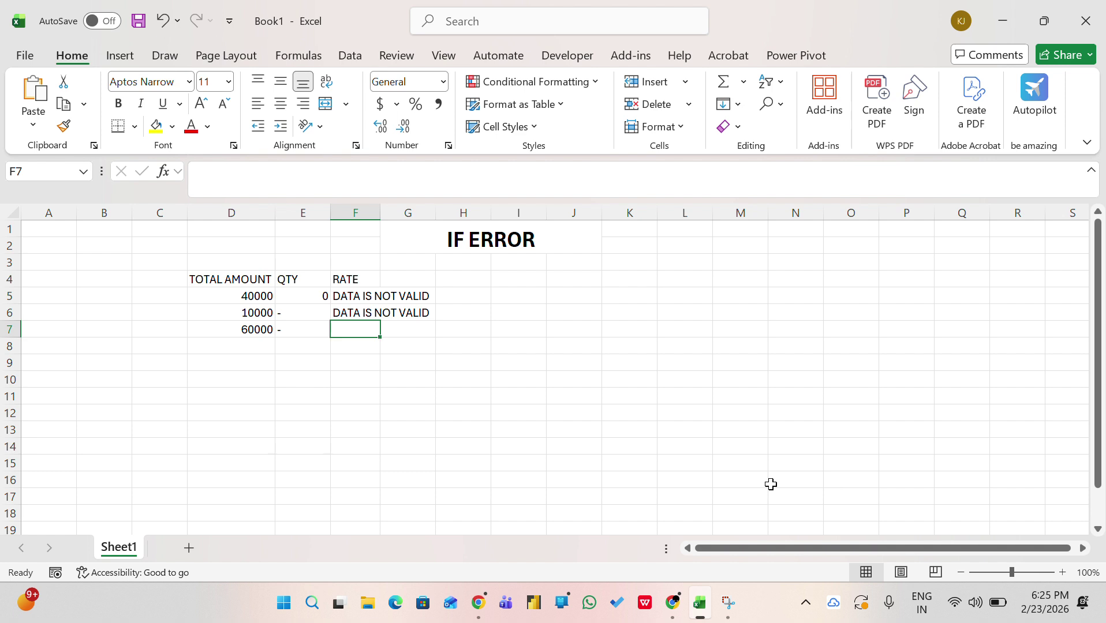
double_click(380, 212)
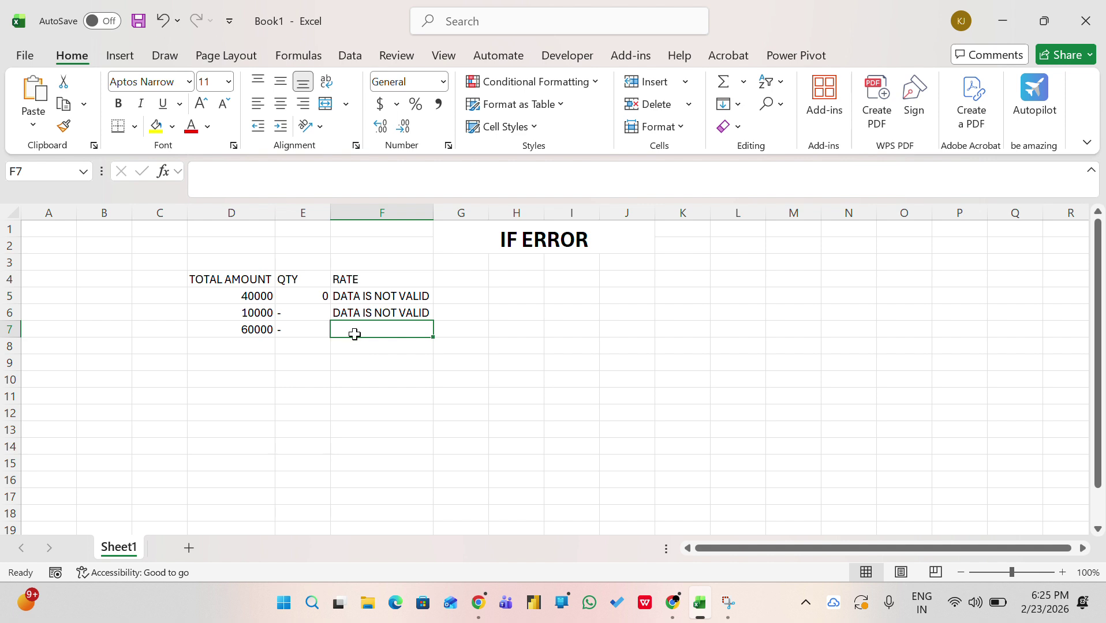
Step: Enter the formula =IFERROR(D7/E7,"INVALID DATA") in RATE cell F7
text(=)
text(IF)
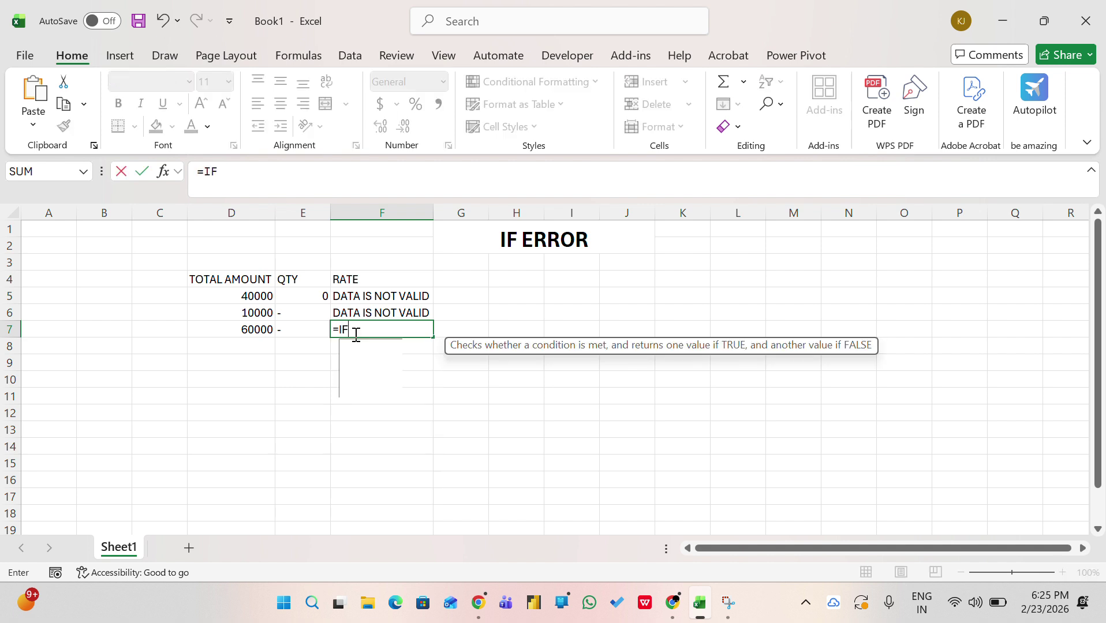
text(ERROR)
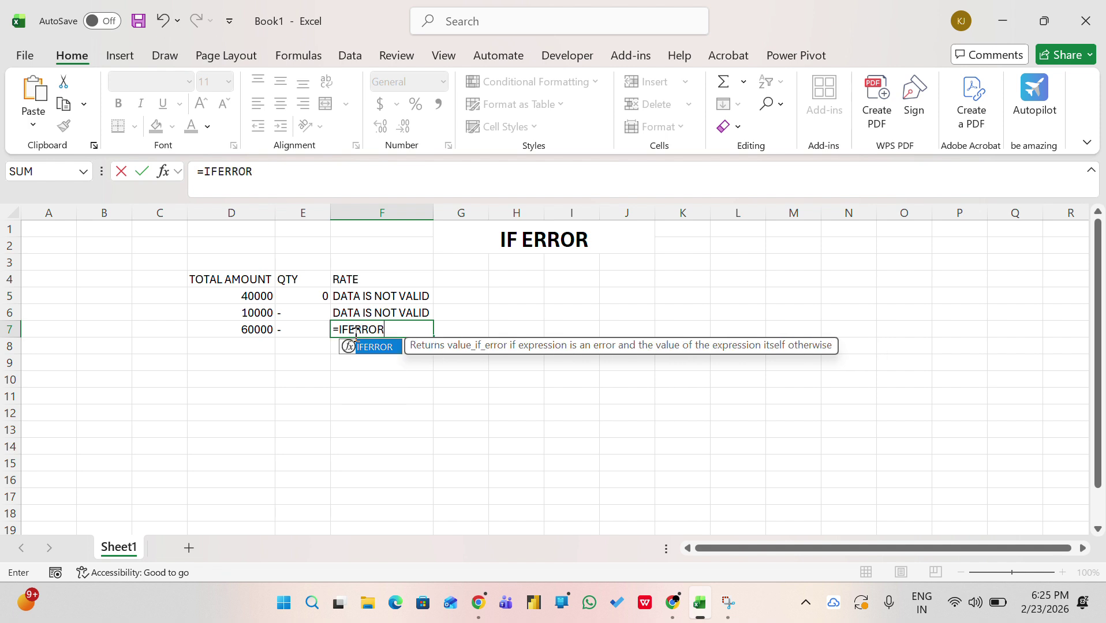
text(()
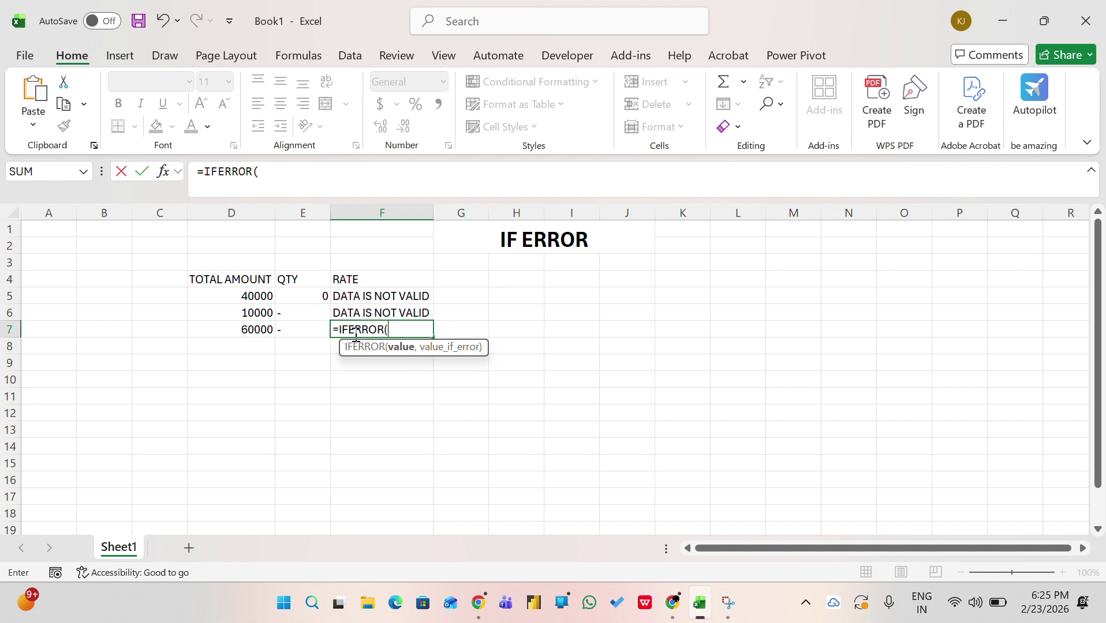
click(240, 330)
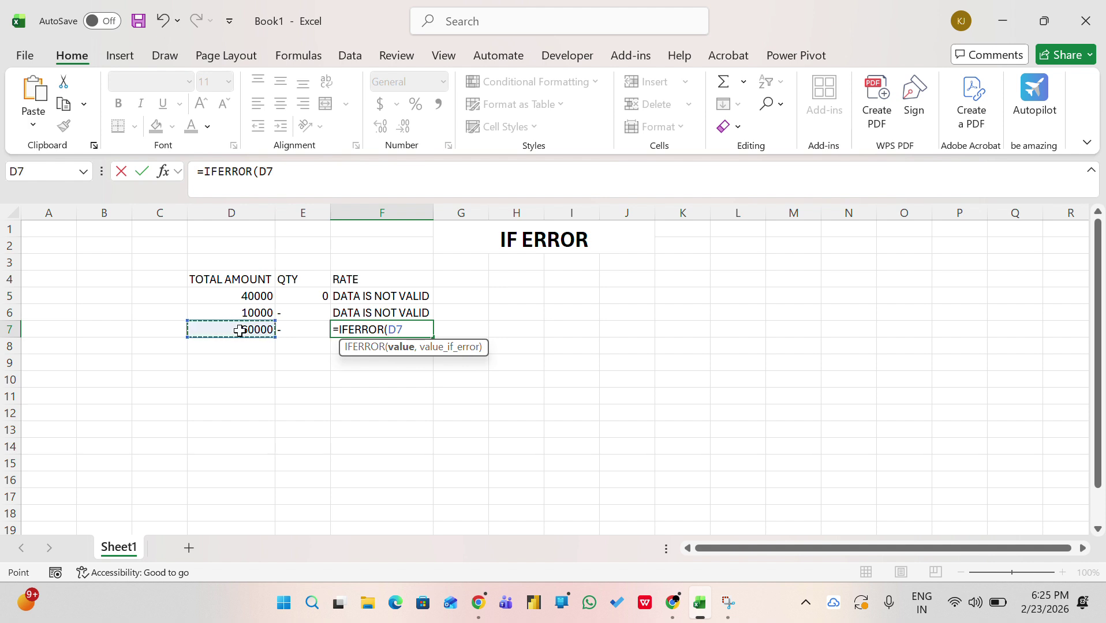
text(/)
click(302, 327)
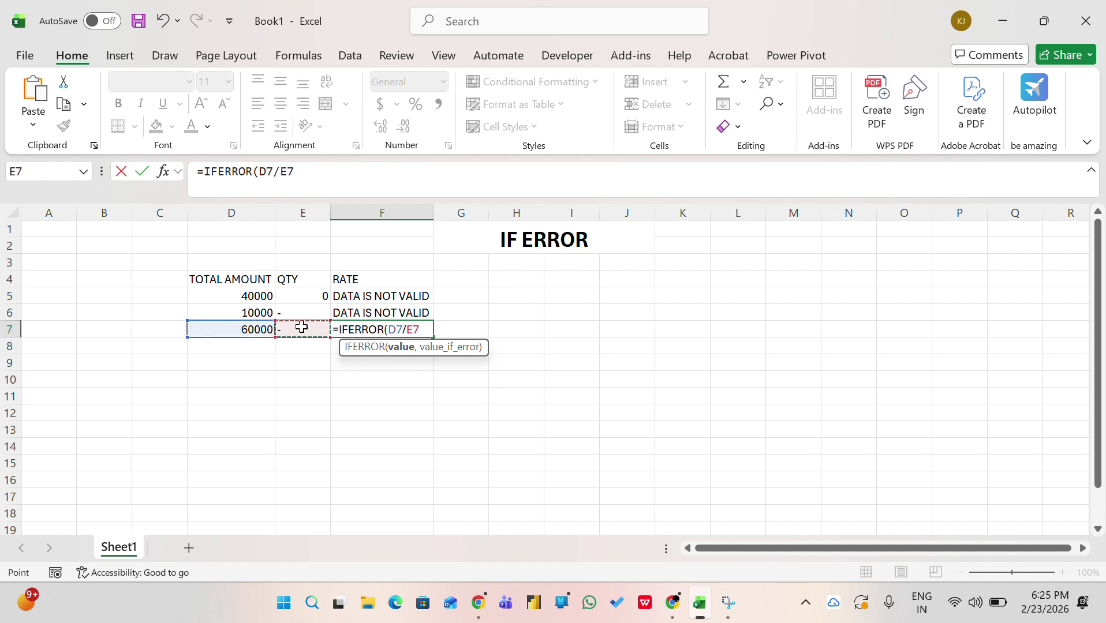
text(,)
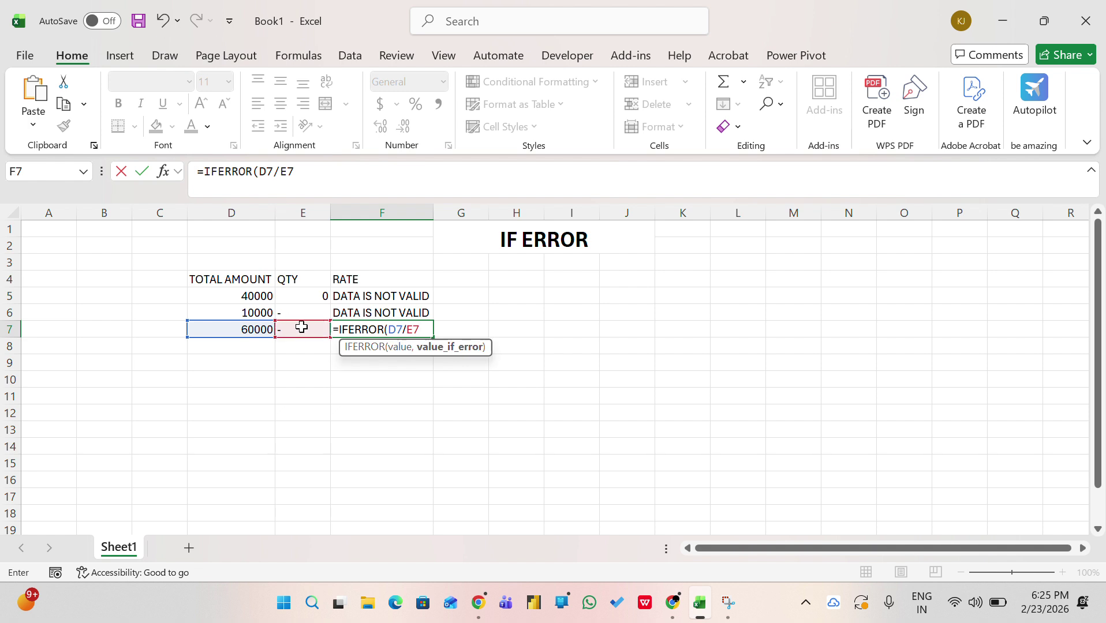
text("DATA)
key(BackSpace)
key(BackSpace)
key(BackSpace)
key(BackSpace)
text(INVALID DATA)
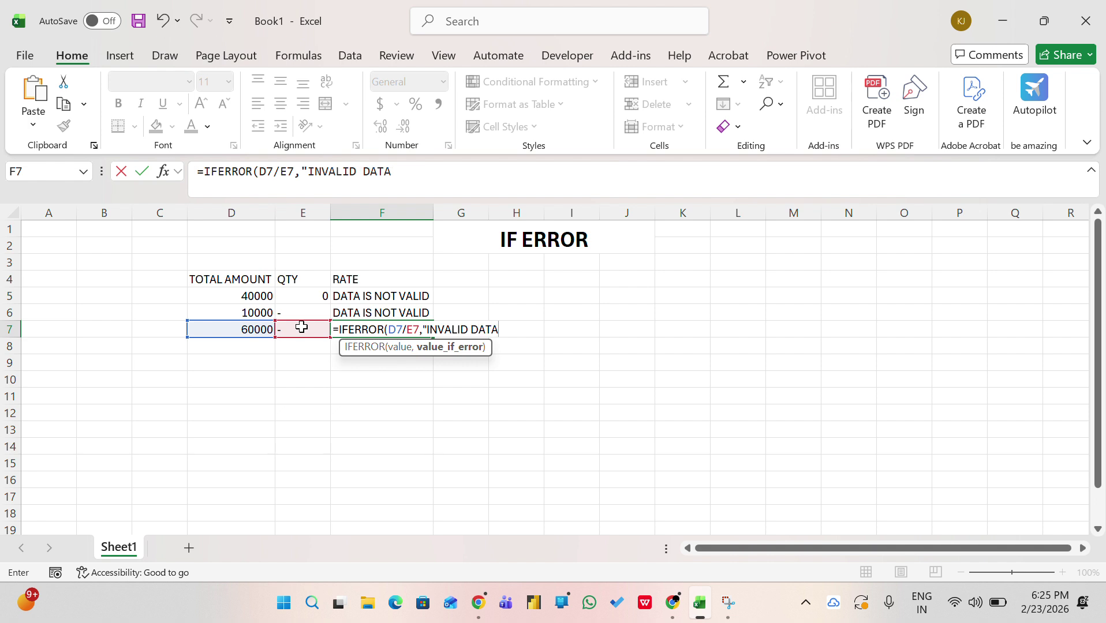
text("))
key(Return)
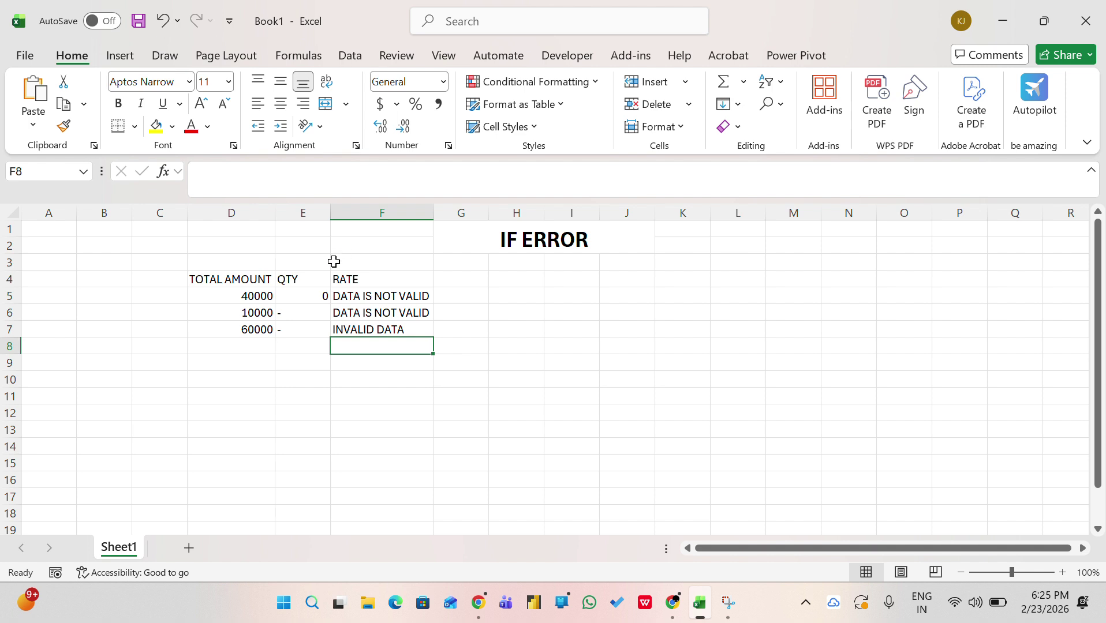
Step: Set the quantities in E5, E6 and E7 to 12 to test the rate formulas with valid data
click(316, 296)
text(12)
key(Return)
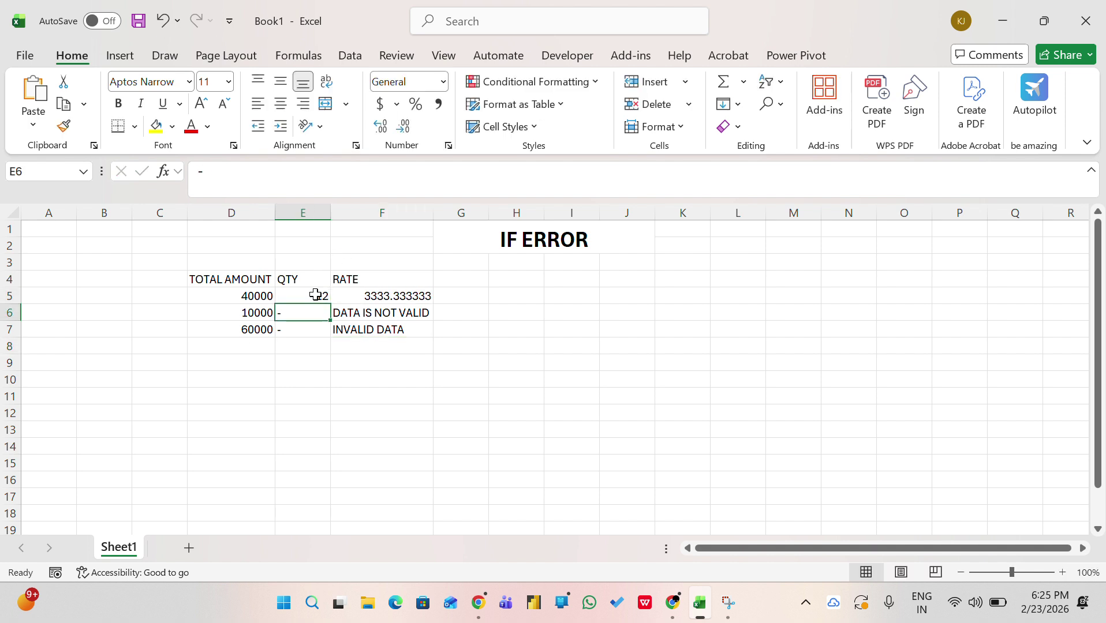
text(12)
key(Return)
text(12)
key(Return)
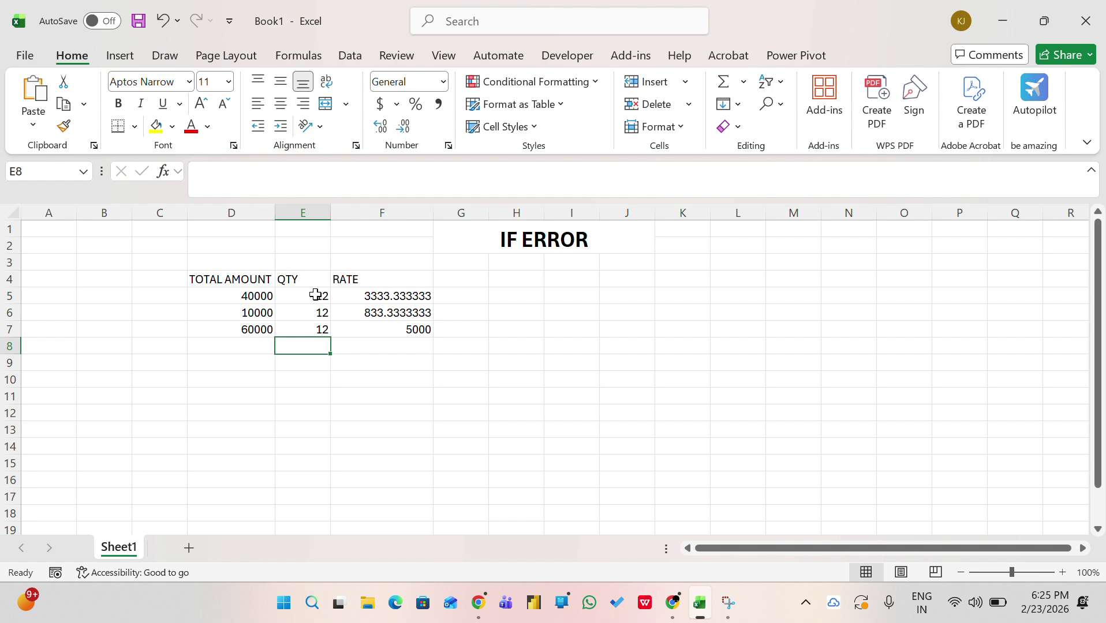
Step: Set the quantities in E5, E6 and E7 to 0 and begin entering 0 in E8
key(Up)
key(Up)
key(Up)
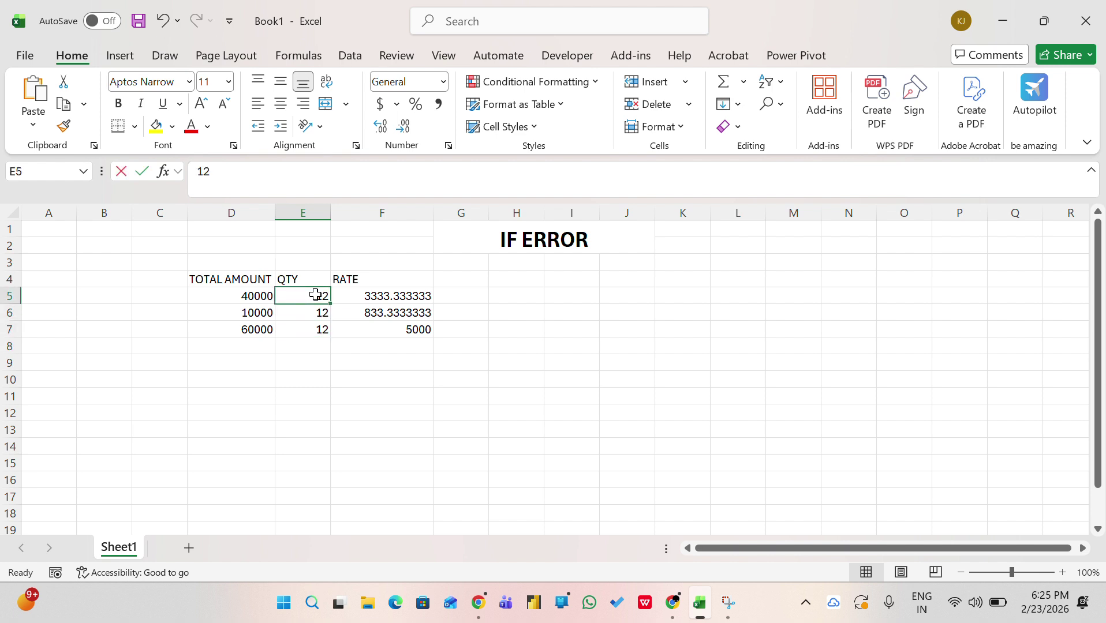
text(0)
key(Return)
text(0)
key(Return)
text(0)
key(Return)
text(0)
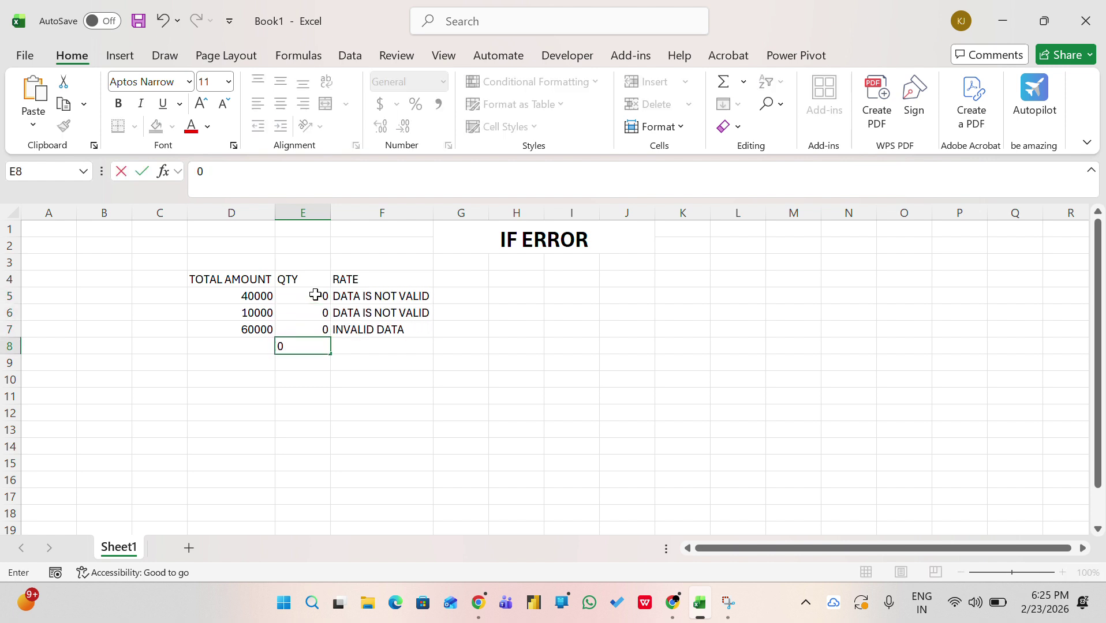